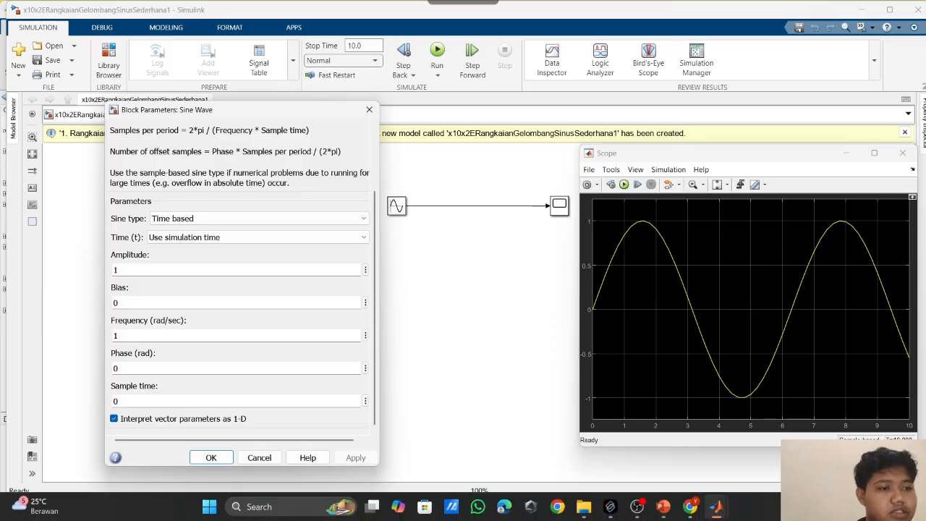
# Set the Gain block's gain to 2 in the sine wave model with gain.
pyautogui.moveTo(716, 506)
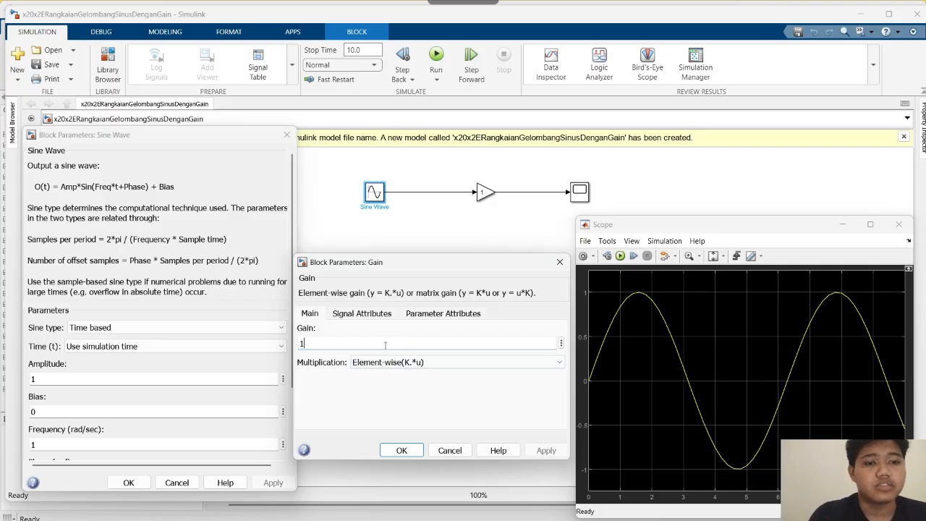
pyautogui.press('BackSpace')
pyautogui.write('2')
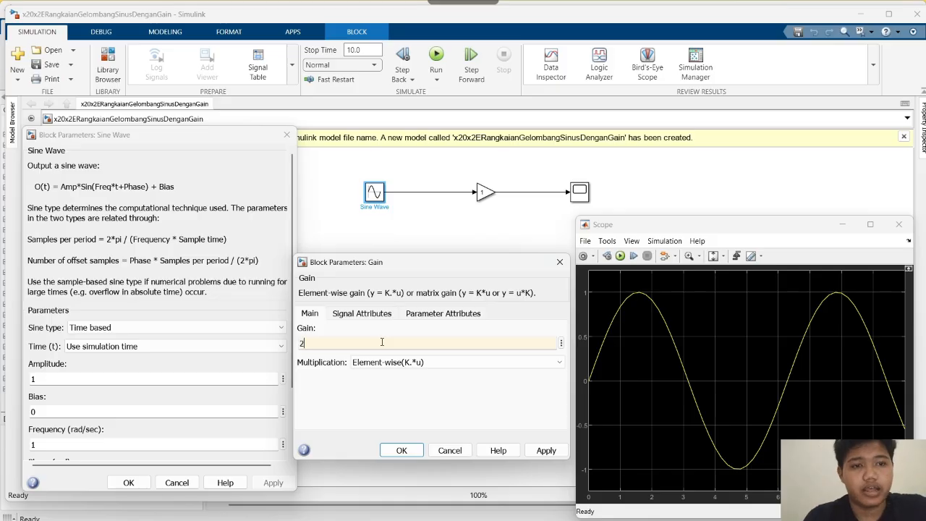
pyautogui.click(405, 450)
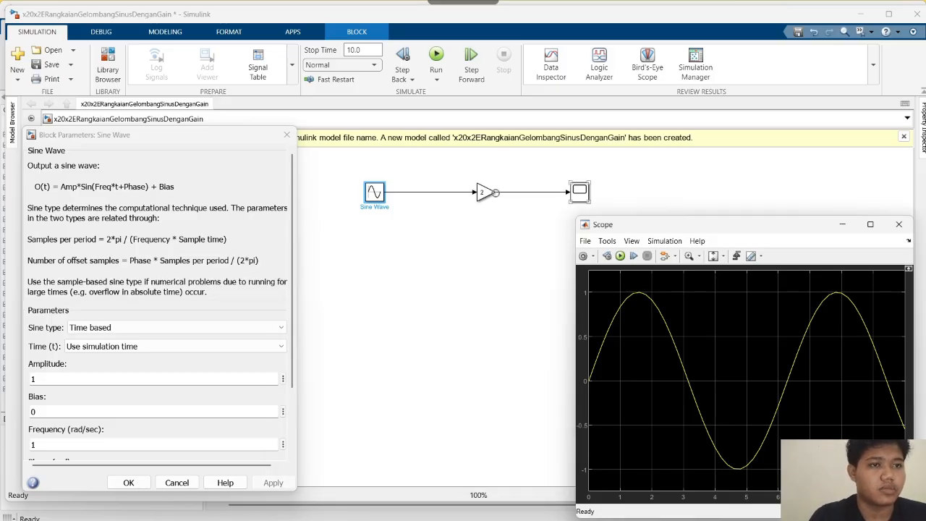
# Open the Scope block at the output of the Gain block to view the waveform.
pyautogui.click(496, 193)
pyautogui.click(580, 200)
pyautogui.doubleClick(580, 201)
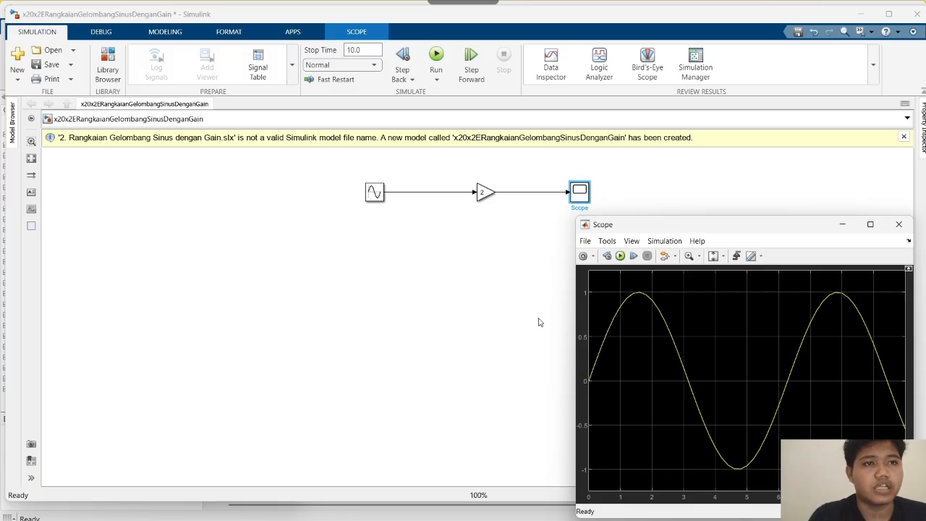
# Bring the Scope window of the position control model to the front to view its response plot.
pyautogui.moveTo(671, 516)
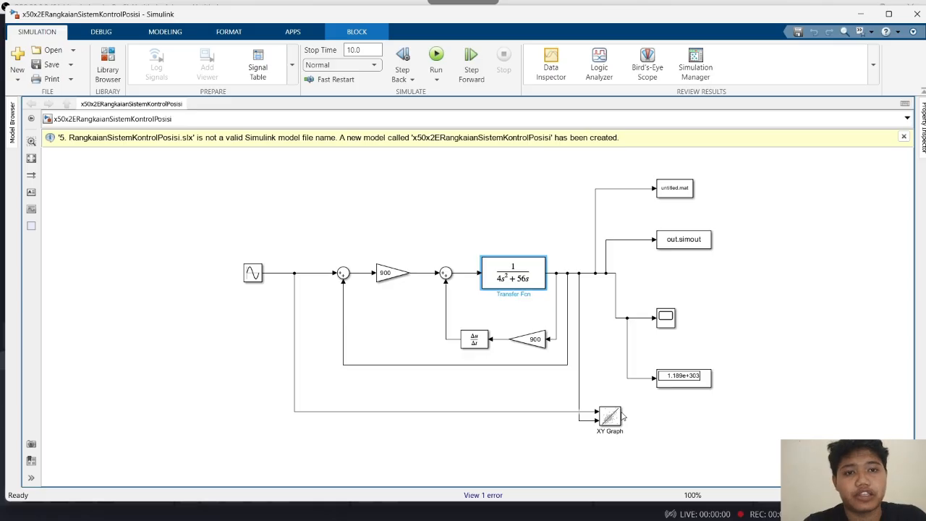
pyautogui.moveTo(721, 516)
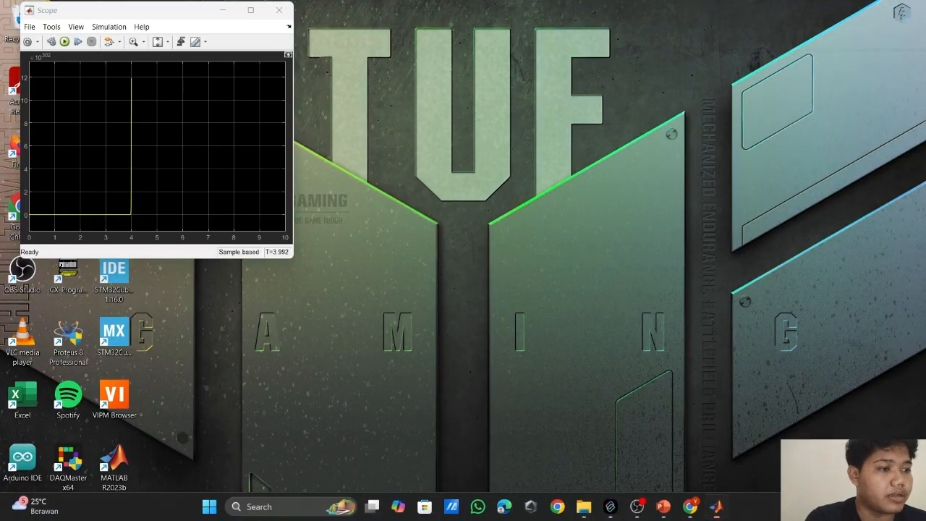
pyautogui.click(875, 427)
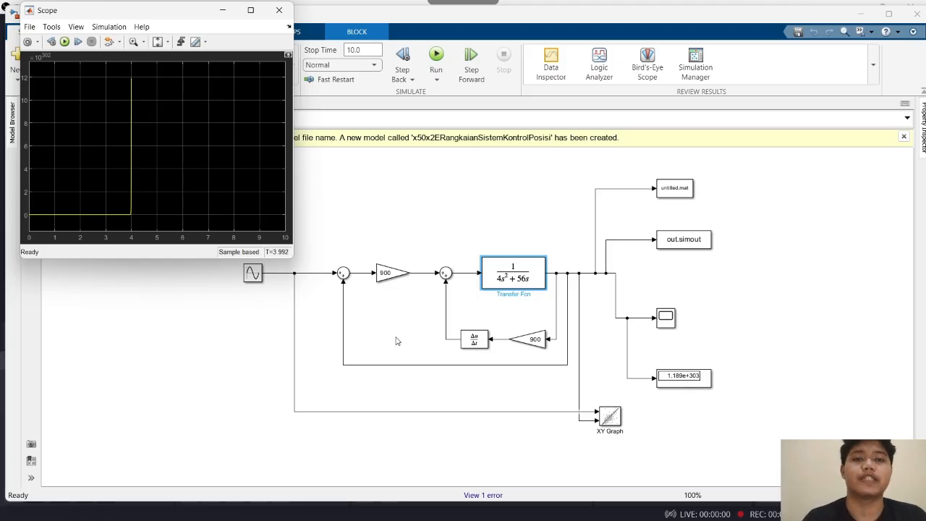
# Examine the arithmetic block circuits inside the kabatamku subsystem and return to the parent model.
pyautogui.moveTo(593, 517)
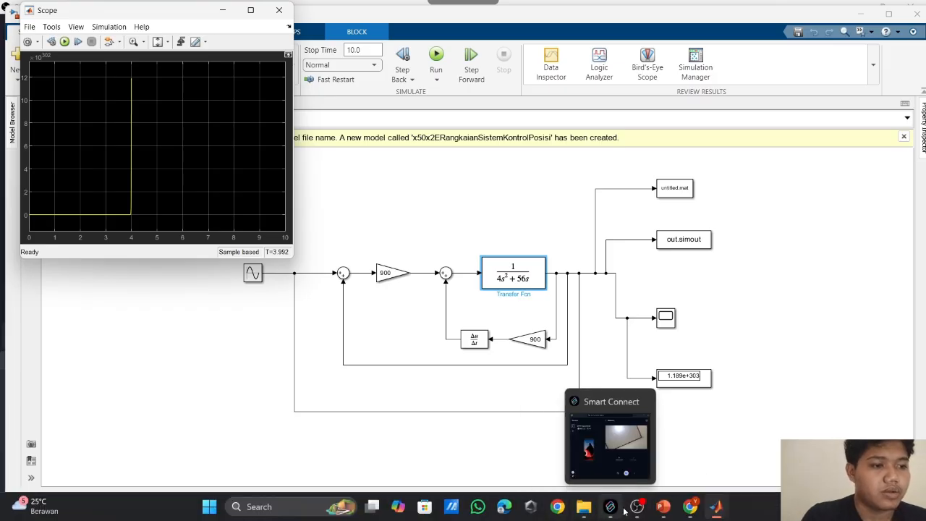
pyautogui.moveTo(636, 508)
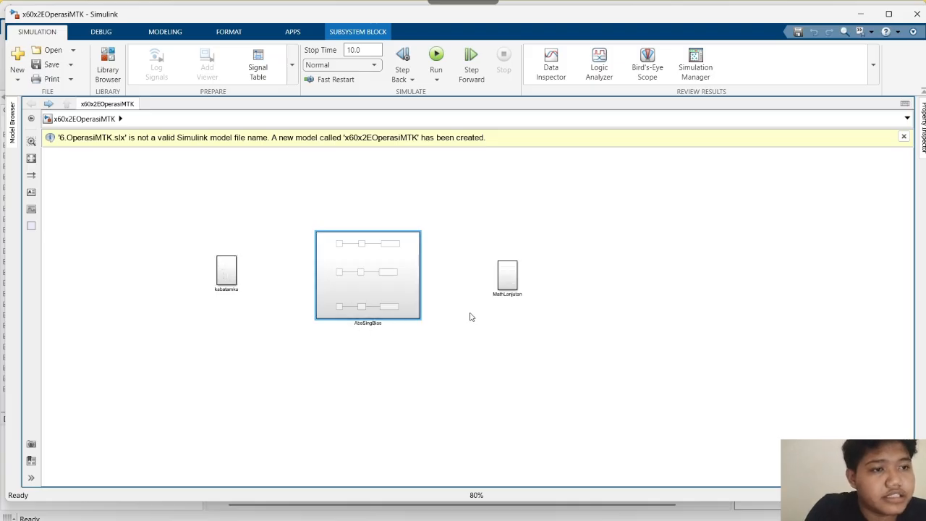
pyautogui.doubleClick(225, 269)
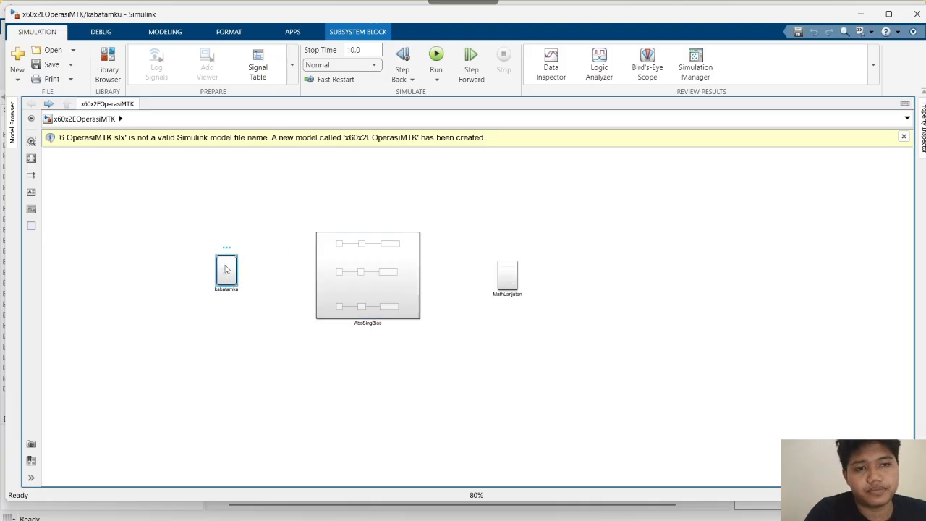
pyautogui.click(483, 210)
pyautogui.click(403, 223)
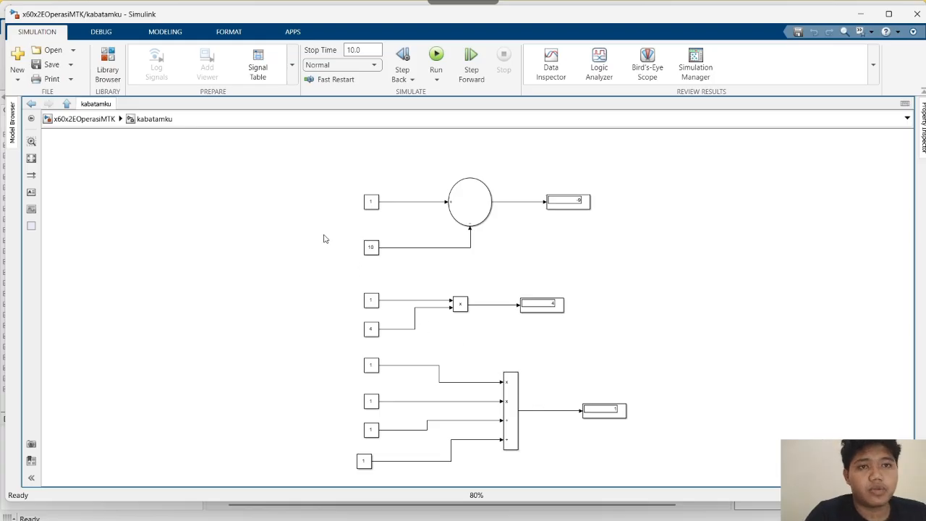
pyautogui.click(31, 104)
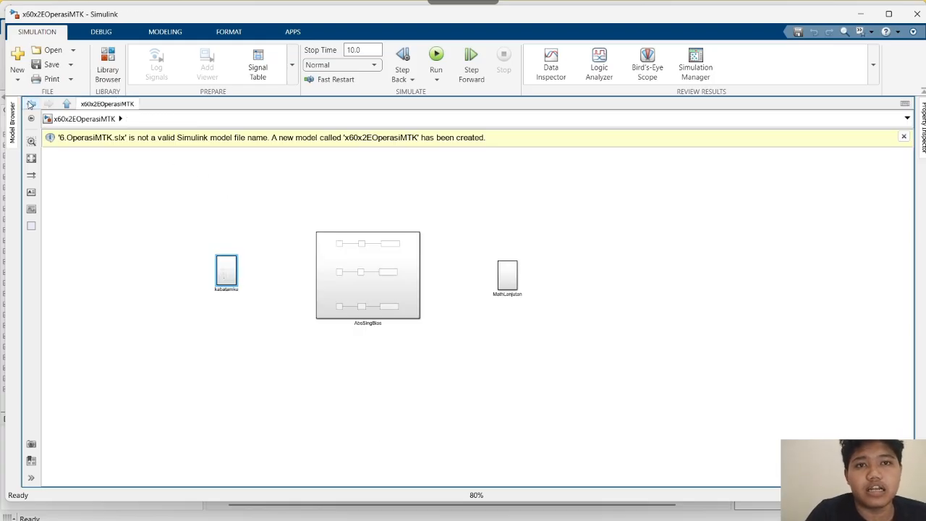
# Examine the contents of the AbsSingBias and MathLanjutan subsystems, returning to the parent model after each.
pyautogui.click(329, 270)
pyautogui.doubleClick(329, 270)
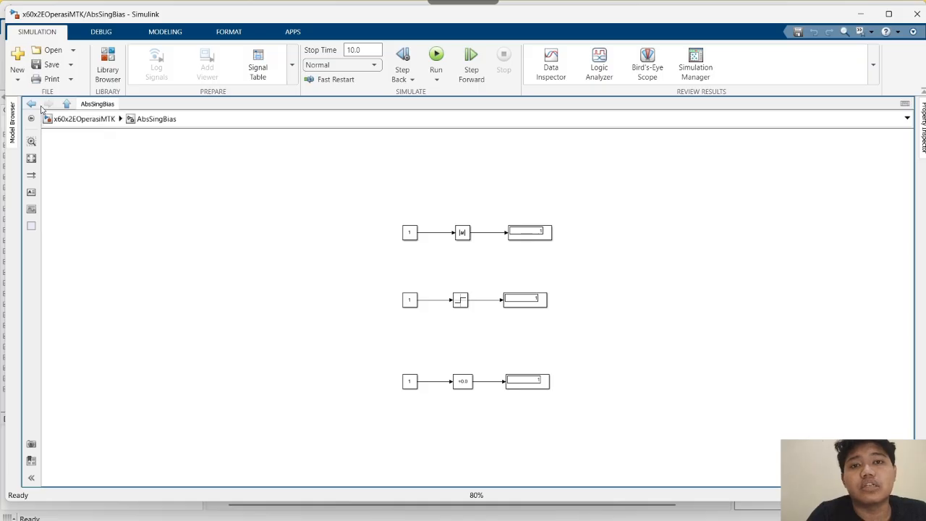
pyautogui.click(32, 105)
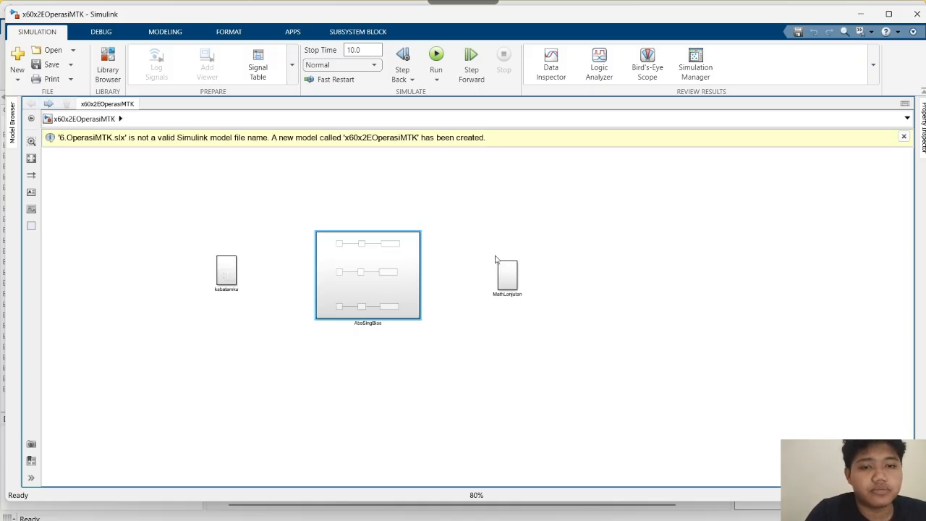
pyautogui.doubleClick(505, 286)
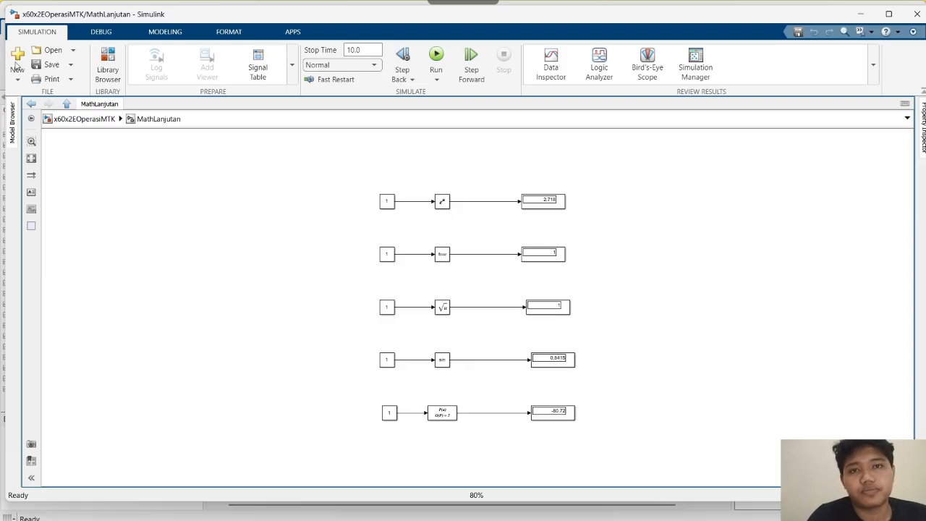
pyautogui.click(31, 103)
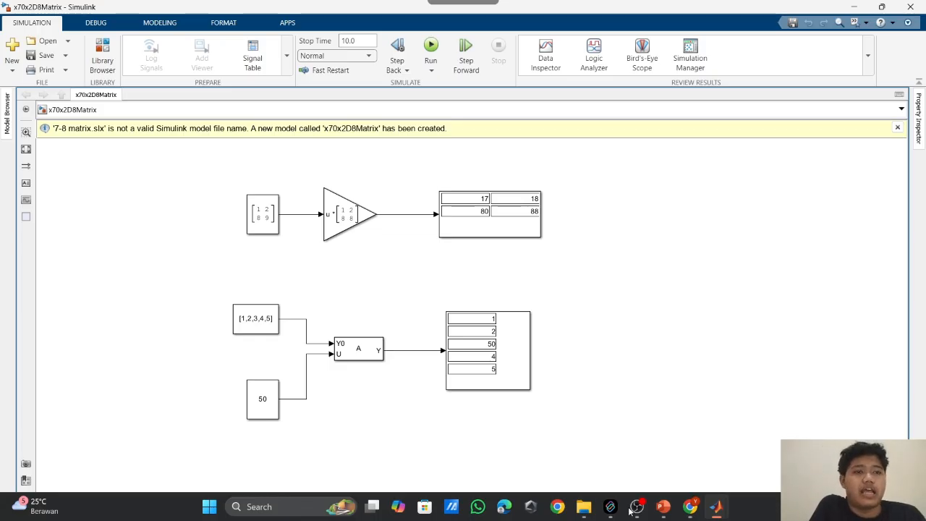
# Review the matrix Constant block, the matrix Gain block and their Display in the x70x2D8Matrix model.
pyautogui.click(272, 207)
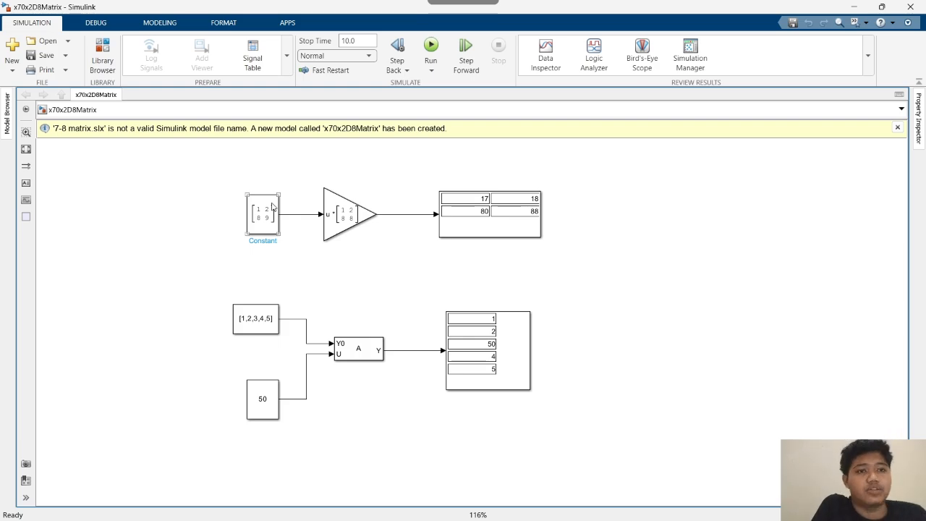
pyautogui.click(335, 209)
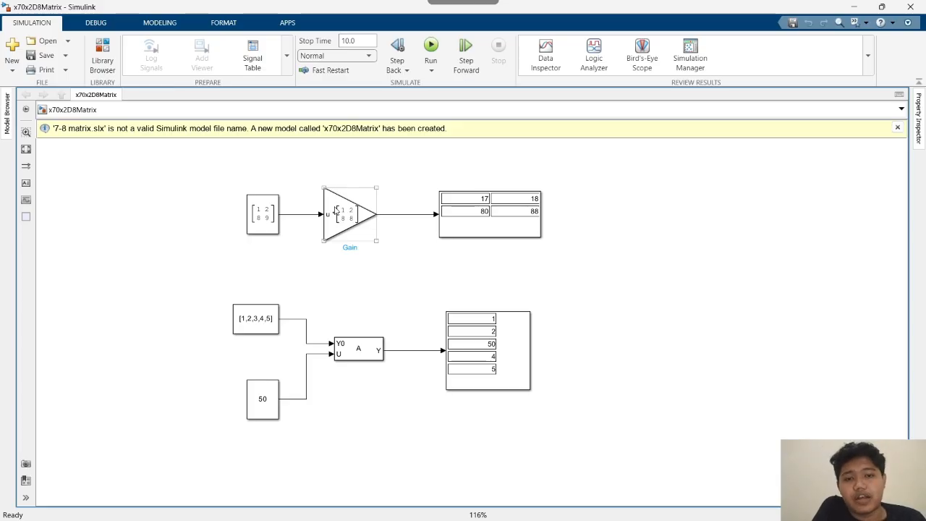
pyautogui.click(491, 221)
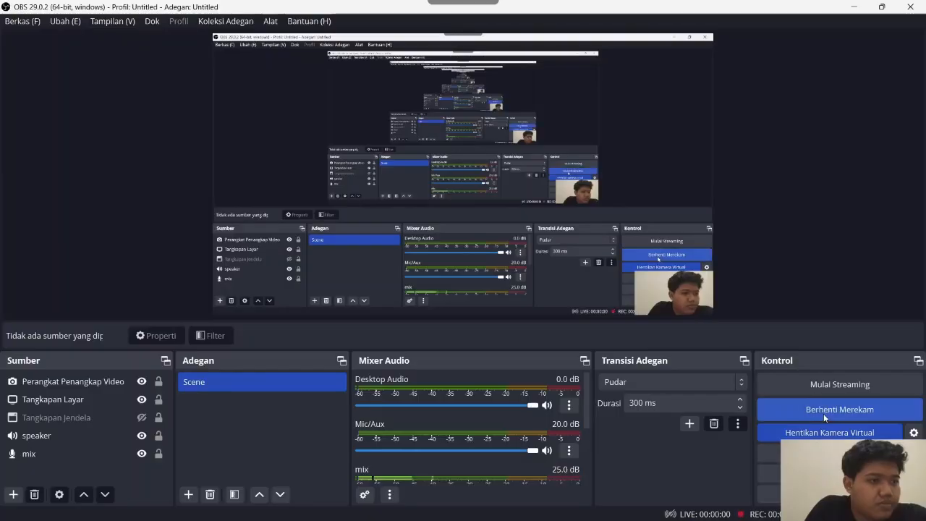
# Switch to the x10Blok_fcn model and review its exp(u) Fcn block.
pyautogui.moveTo(702, 516)
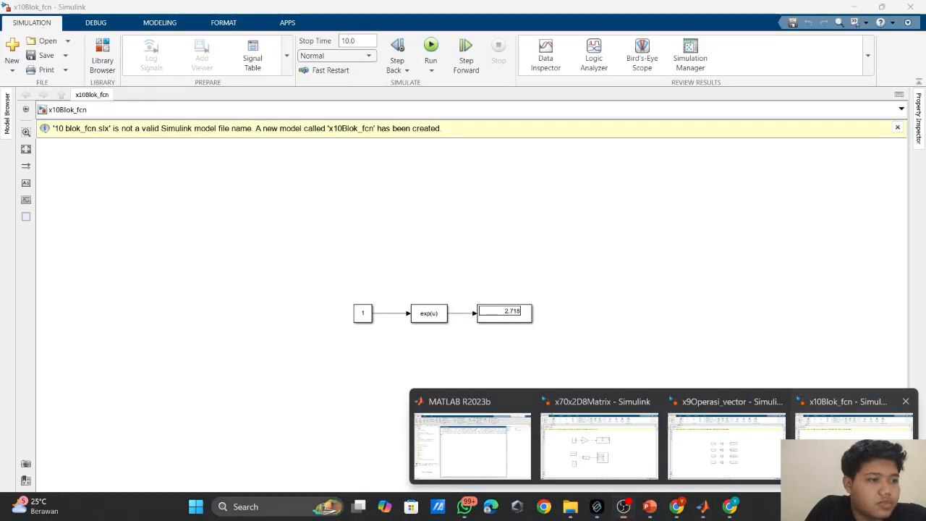
pyautogui.click(795, 449)
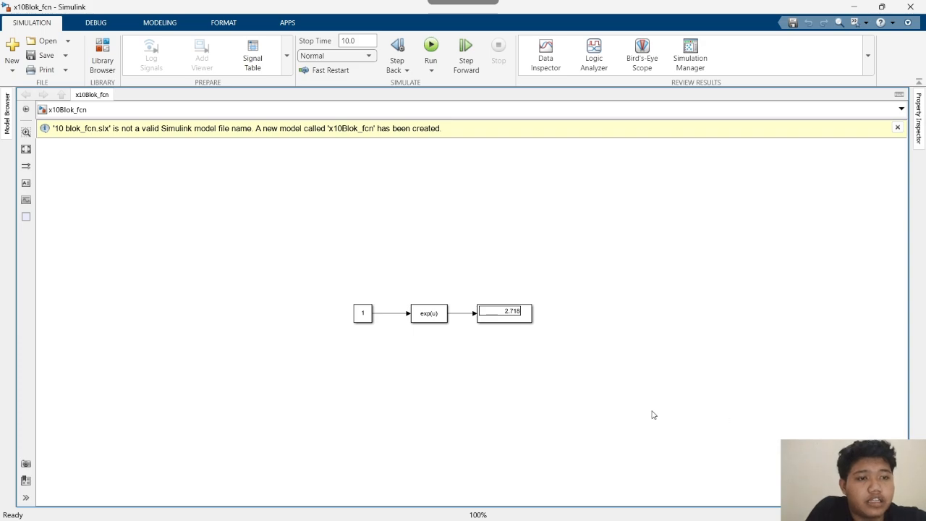
pyautogui.click(421, 312)
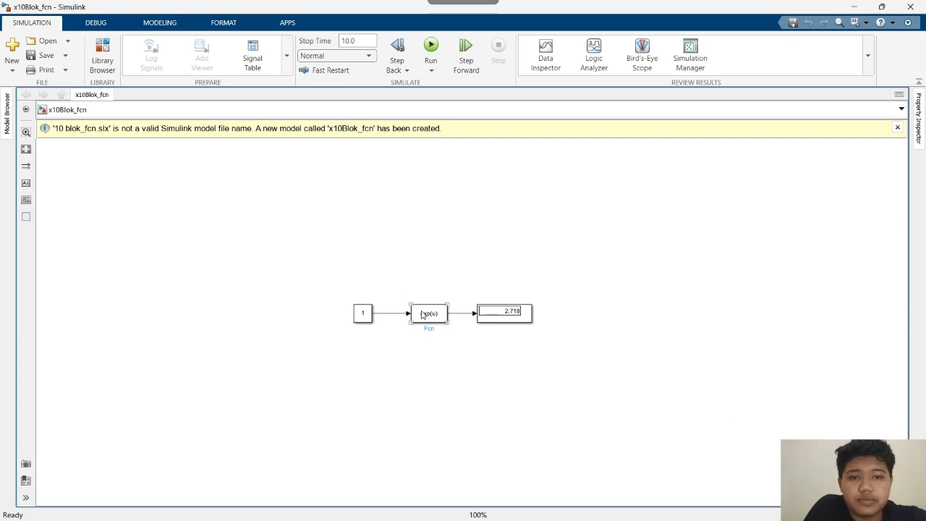
pyautogui.click(410, 367)
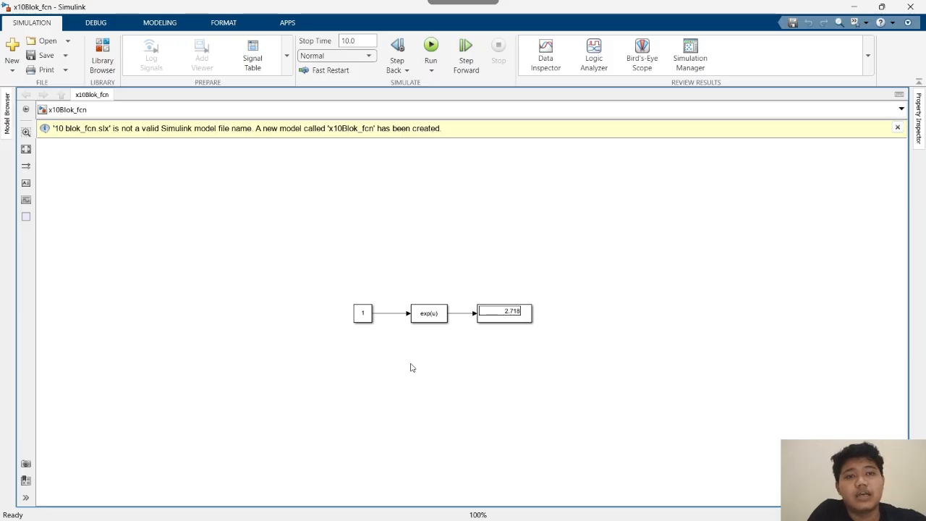
pyautogui.moveTo(703, 519)
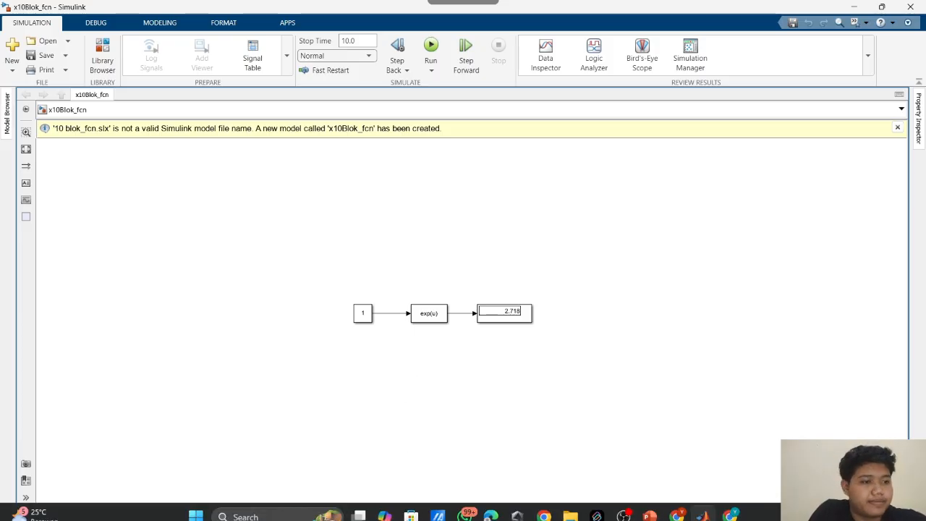
pyautogui.click(623, 514)
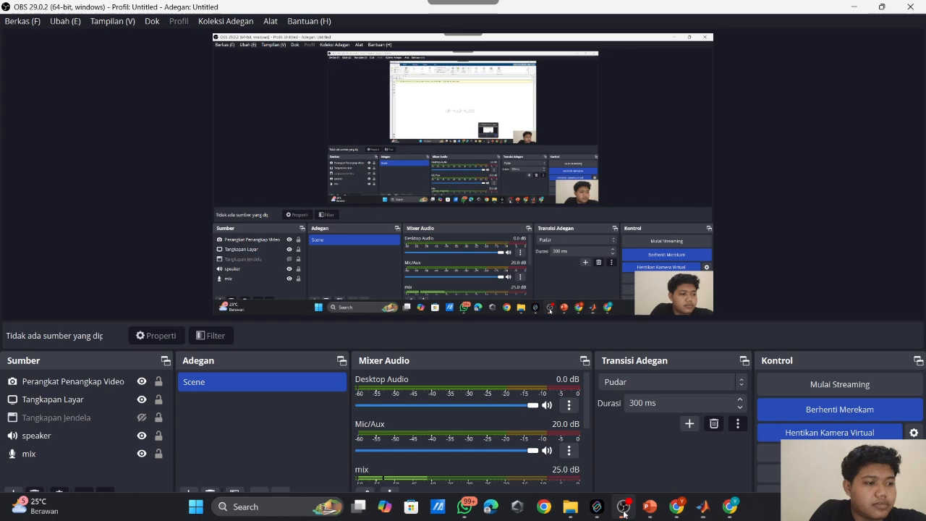
pyautogui.click(851, 8)
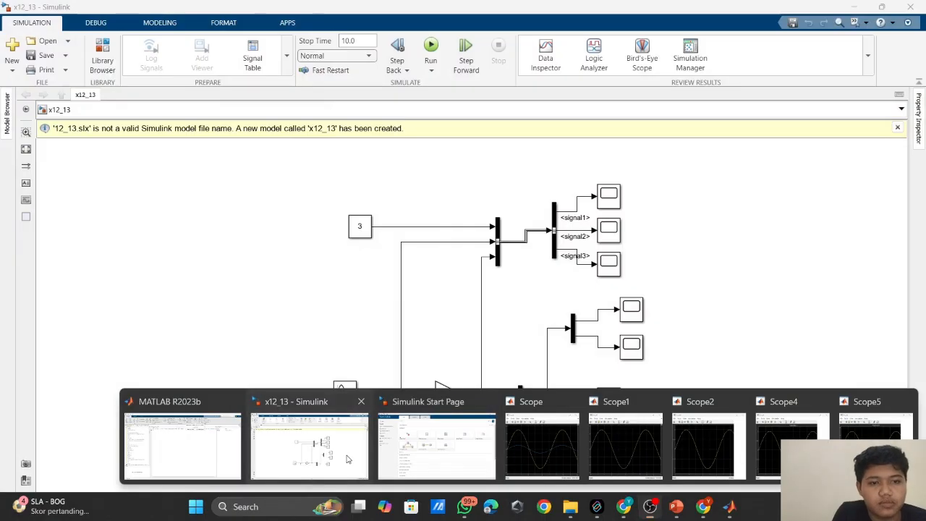
# Switch to the x12_13 model and review its constant input and the Sine Wave block's parameters, leaving them as they are.
pyautogui.click(351, 456)
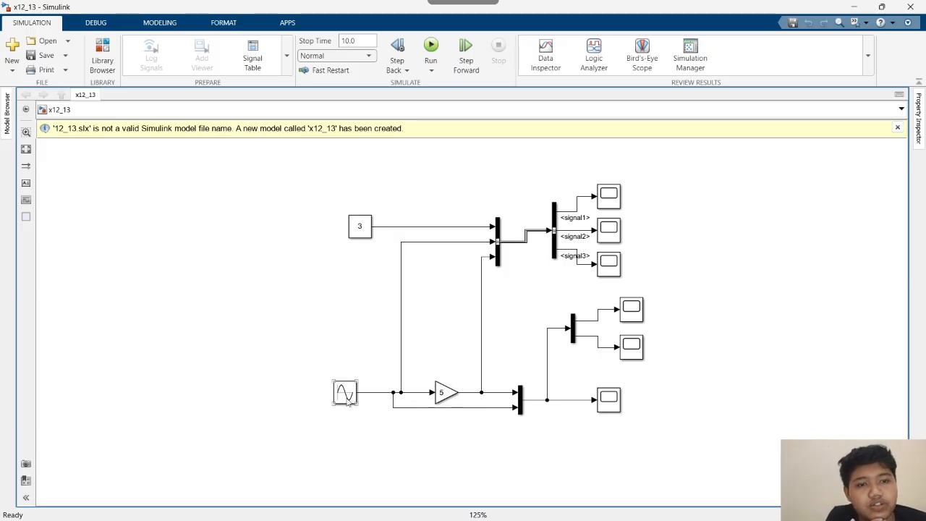
pyautogui.click(358, 221)
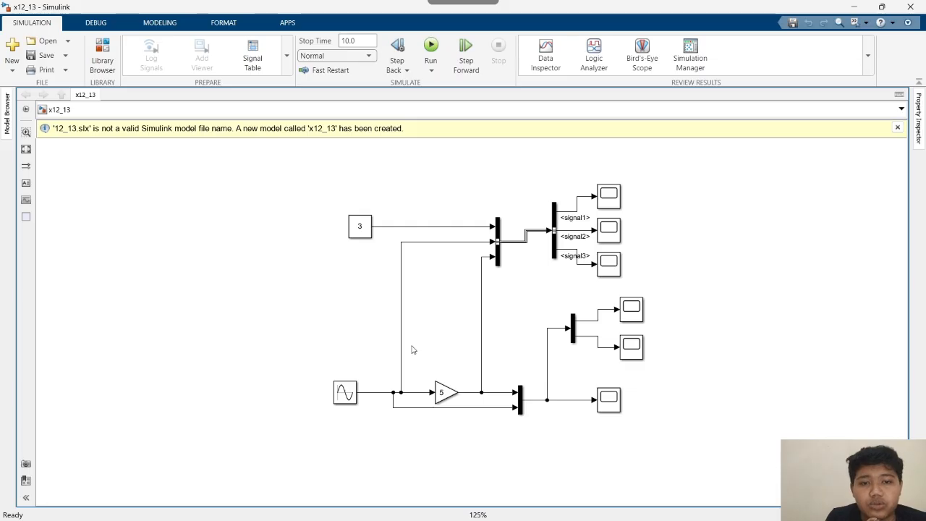
pyautogui.click(347, 397)
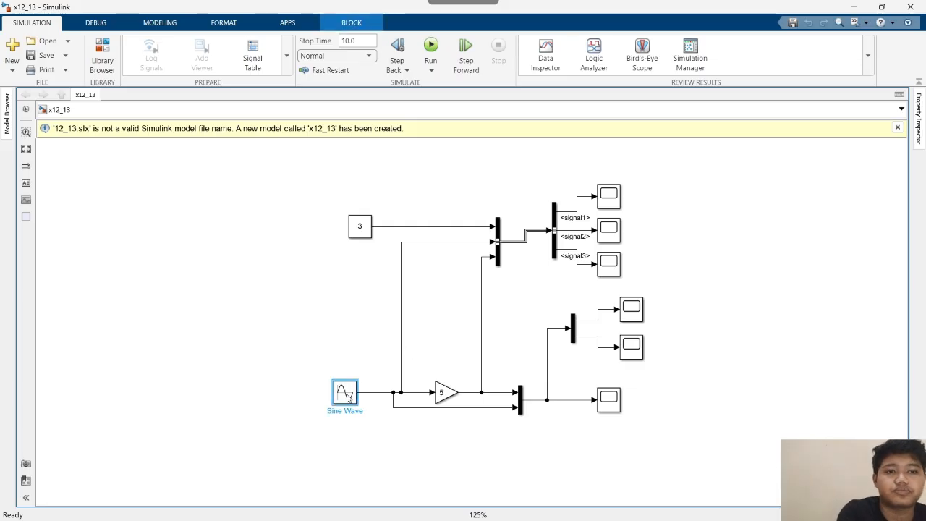
pyautogui.doubleClick(348, 397)
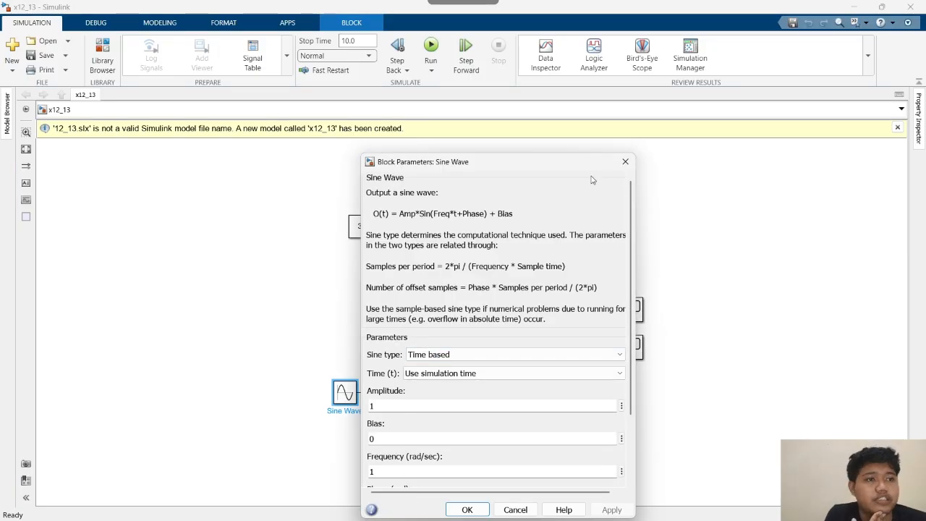
pyautogui.click(625, 163)
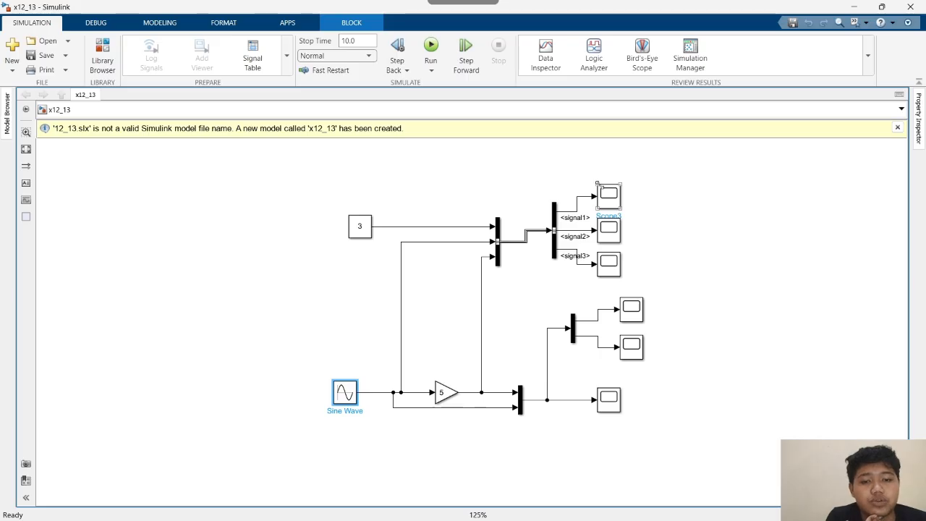
# View the signal1 plot in Scope3, minimize that window, and open Scope4 for signal2.
pyautogui.click(608, 200)
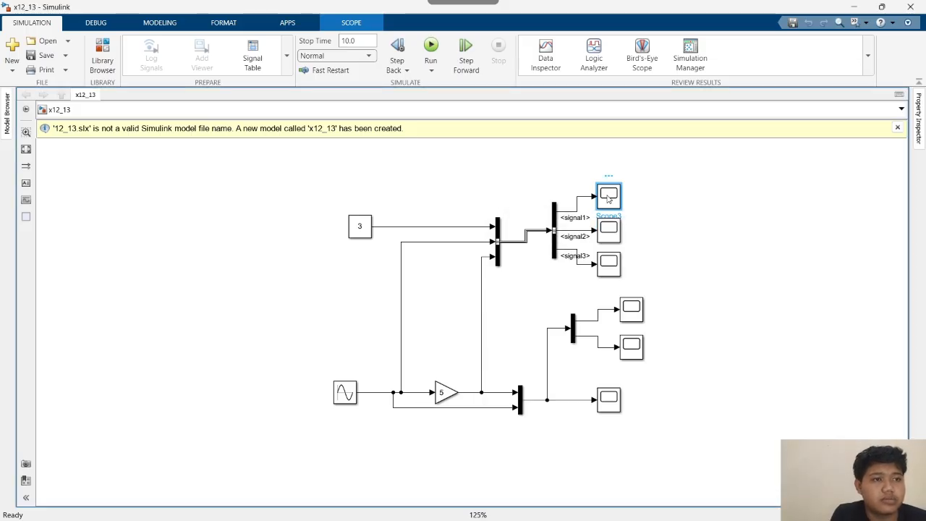
pyautogui.doubleClick(607, 199)
pyautogui.moveTo(678, 205); pyautogui.dragTo(682, 204)
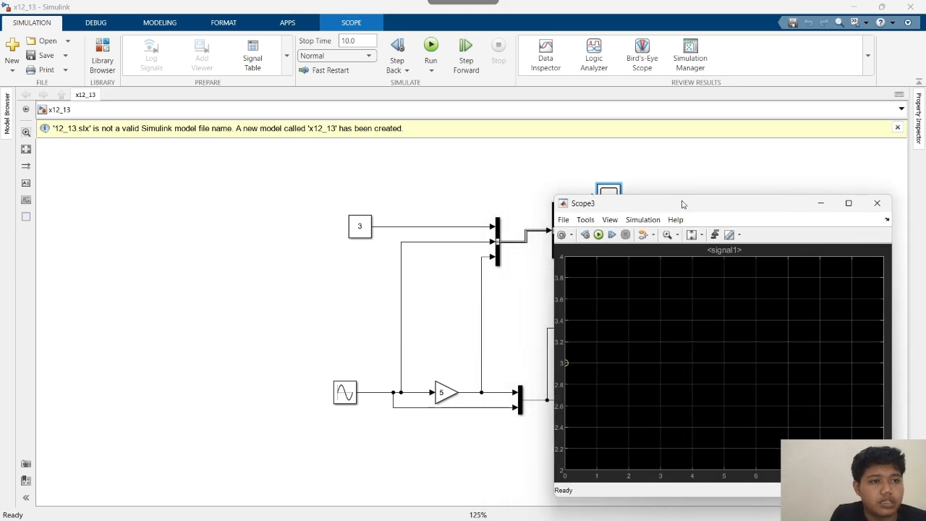
pyautogui.click(828, 204)
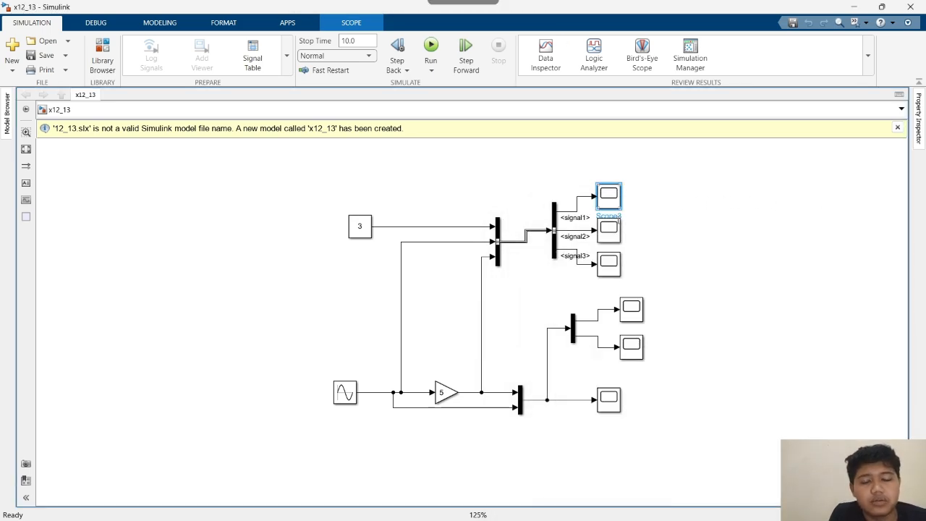
pyautogui.doubleClick(605, 235)
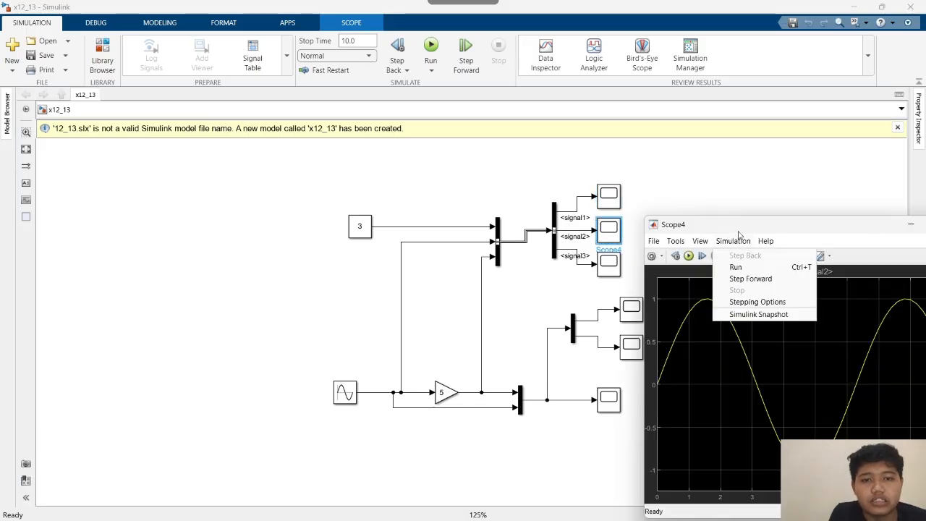
# View the signal3 plot in Scope5 and the signal1 plot in Scope3, minimizing the Scope3 window.
pyautogui.doubleClick(606, 268)
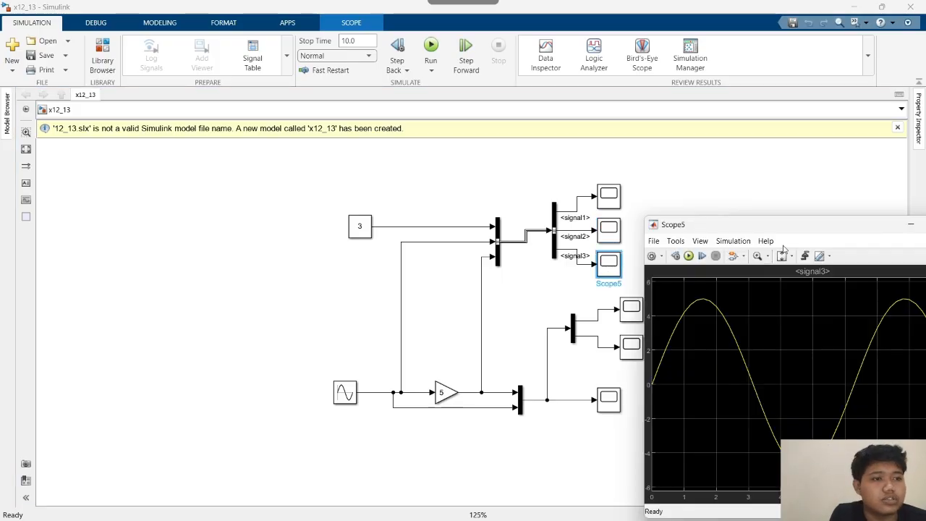
pyautogui.doubleClick(608, 193)
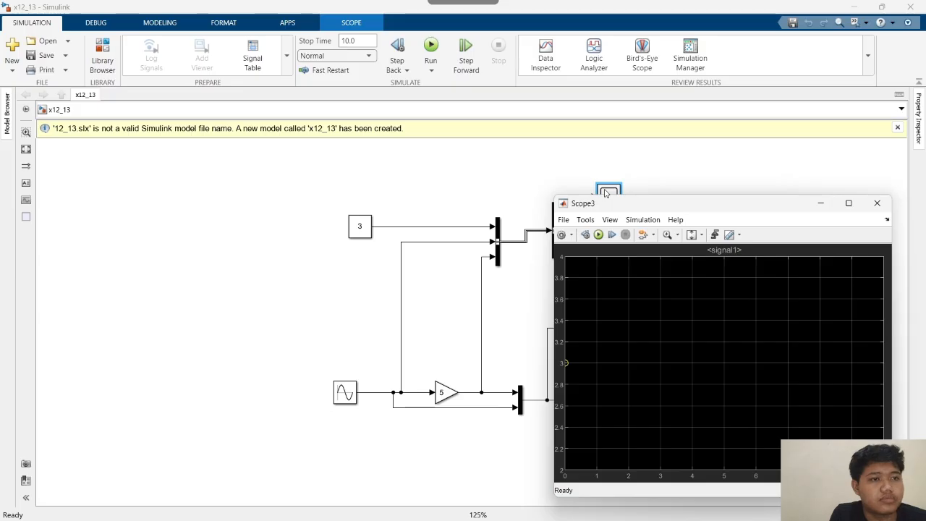
pyautogui.click(822, 205)
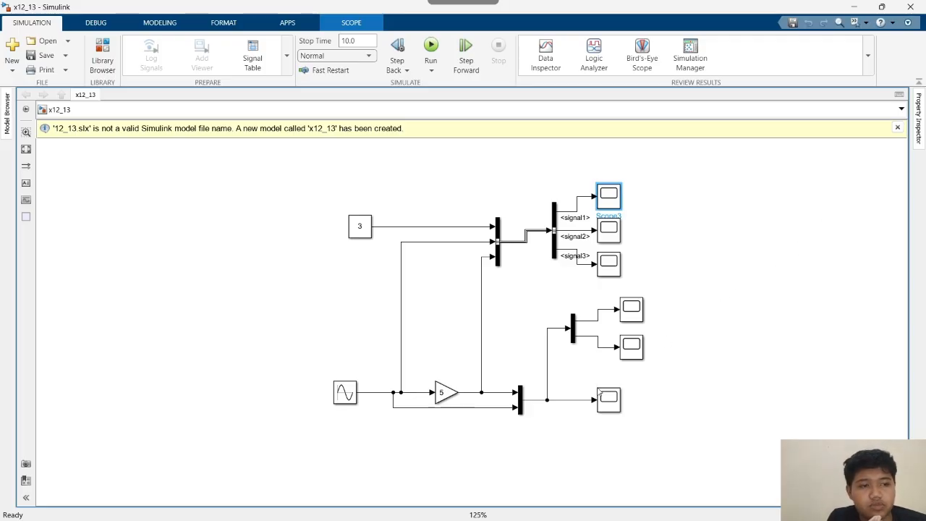
# View the combined signals in Scope and the first demultiplexed signal in Scope1, minimizing each window.
pyautogui.doubleClick(601, 394)
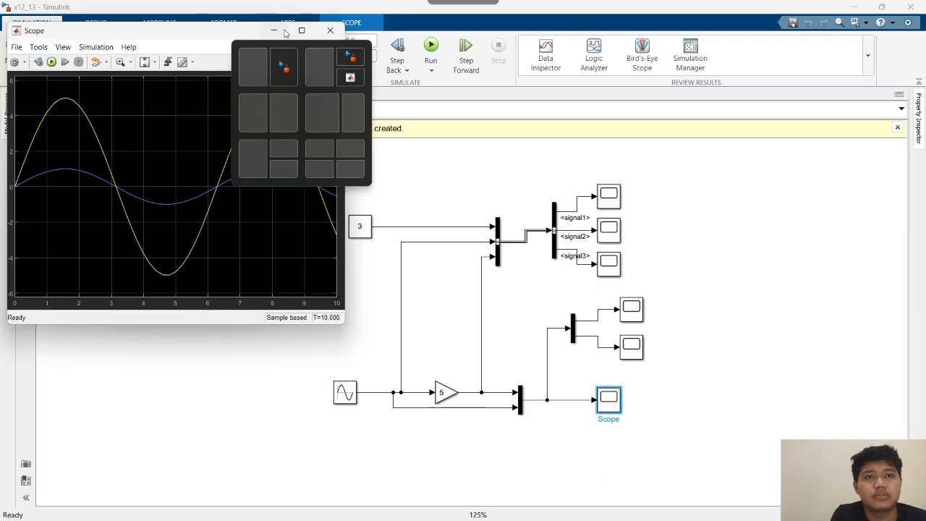
pyautogui.click(285, 33)
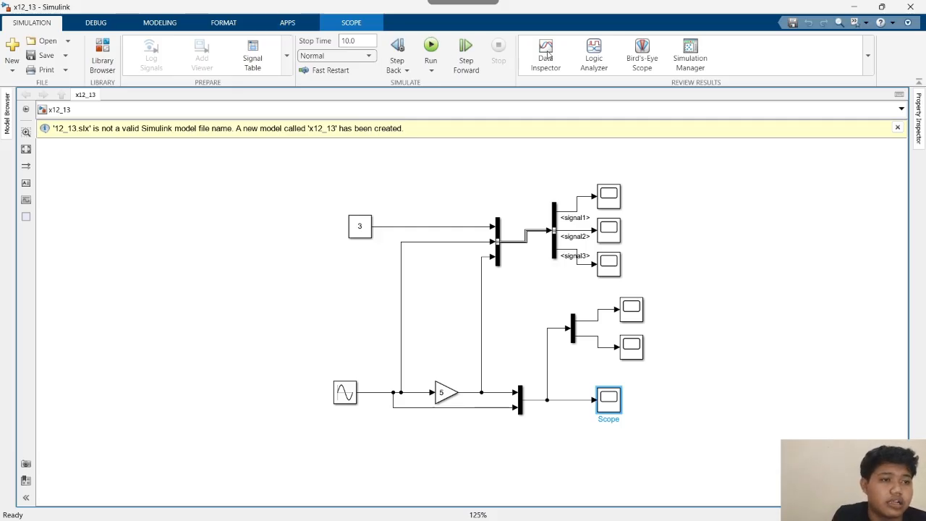
pyautogui.doubleClick(626, 310)
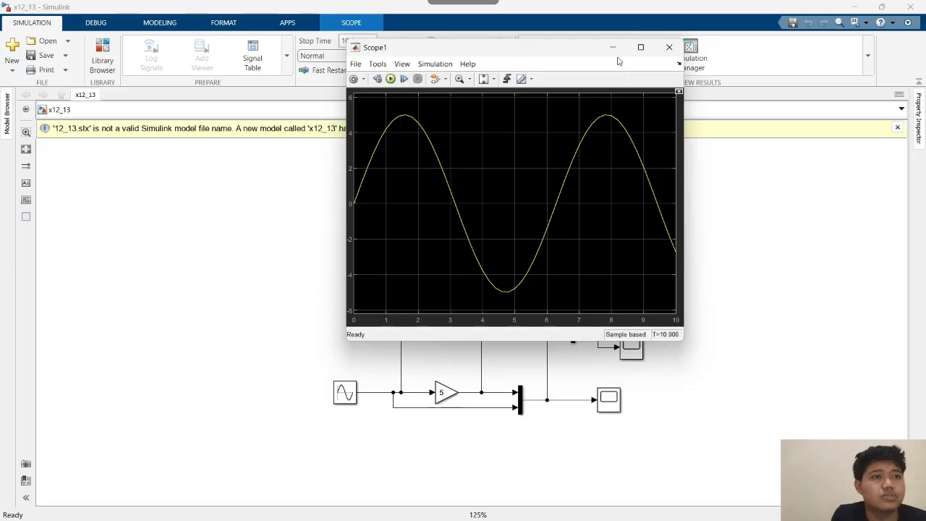
pyautogui.click(613, 48)
# Open Scope2 to view the second output of the lower demultiplexer in the x12_13 model.
pyautogui.doubleClick(629, 347)
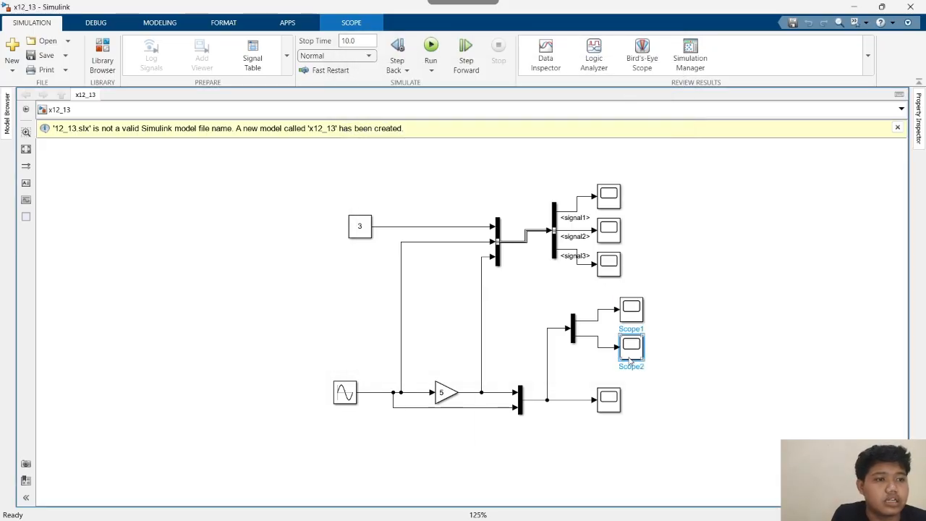
pyautogui.click(745, 240)
pyautogui.click(691, 219)
pyautogui.moveTo(713, 232); pyautogui.dragTo(632, 204)
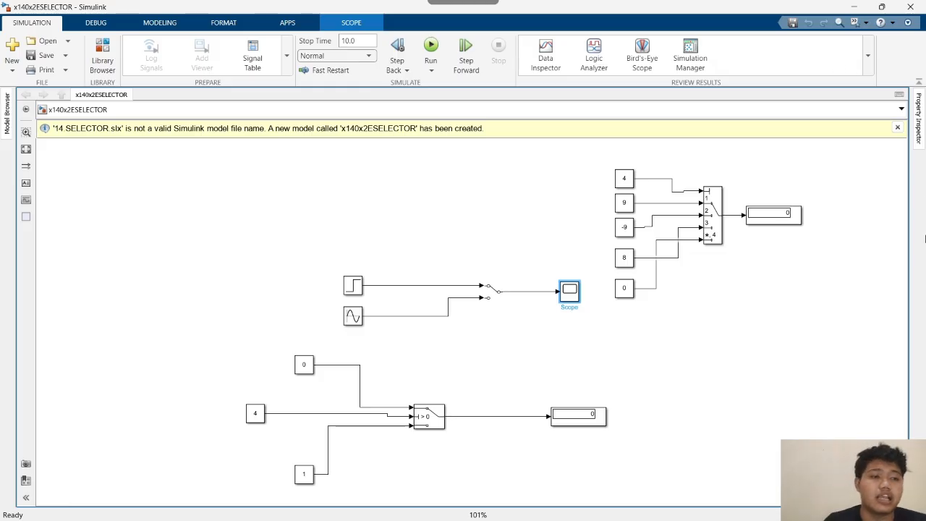
# Bring up the Scope window of the x140x2ESELECTOR model to view its output, and dismiss the message notification.
pyautogui.moveTo(752, 518)
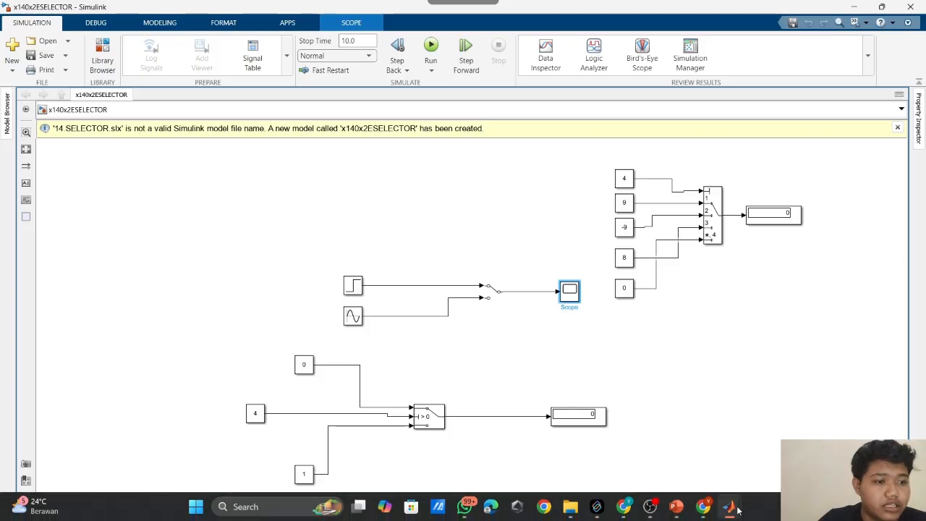
pyautogui.moveTo(730, 508)
pyautogui.click(812, 396)
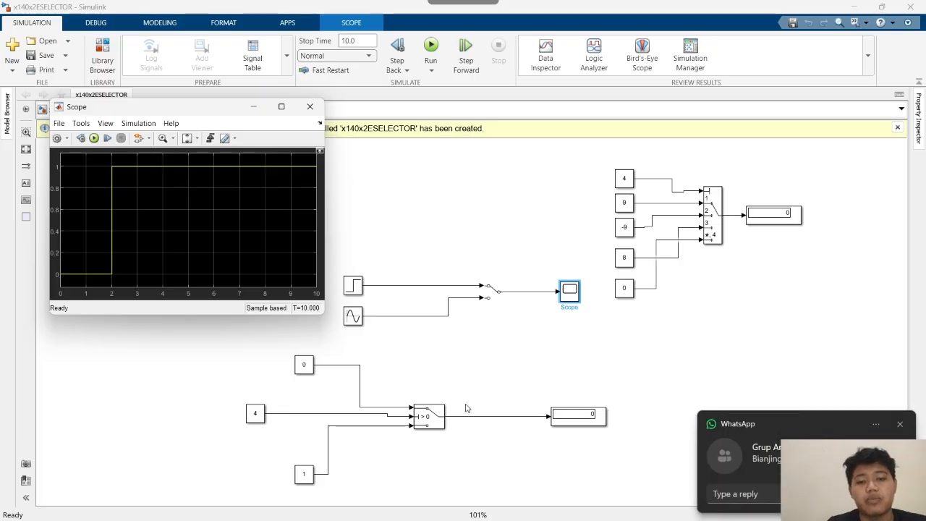
pyautogui.click(900, 424)
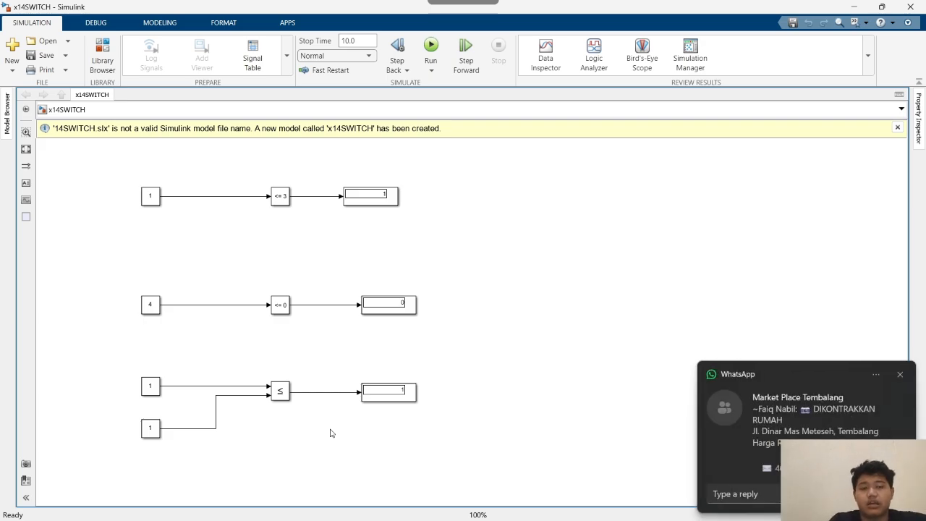
# Dismiss the message notification over the x14SWITCH model and switch to the x150x2ESUBSYSTEM model.
pyautogui.click(899, 374)
pyautogui.click(826, 401)
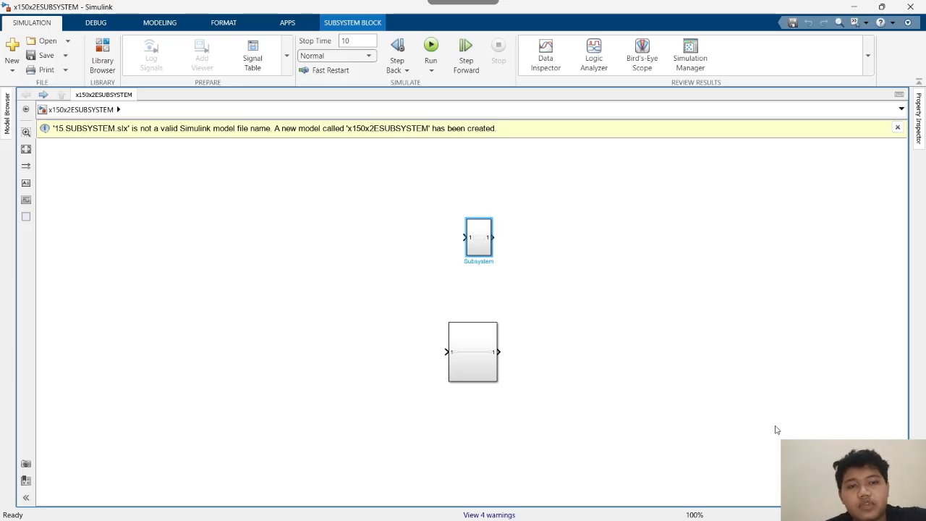
# Review the contents of Subsystem and Subsystem1, returning to the top level of the model after each.
pyautogui.doubleClick(476, 245)
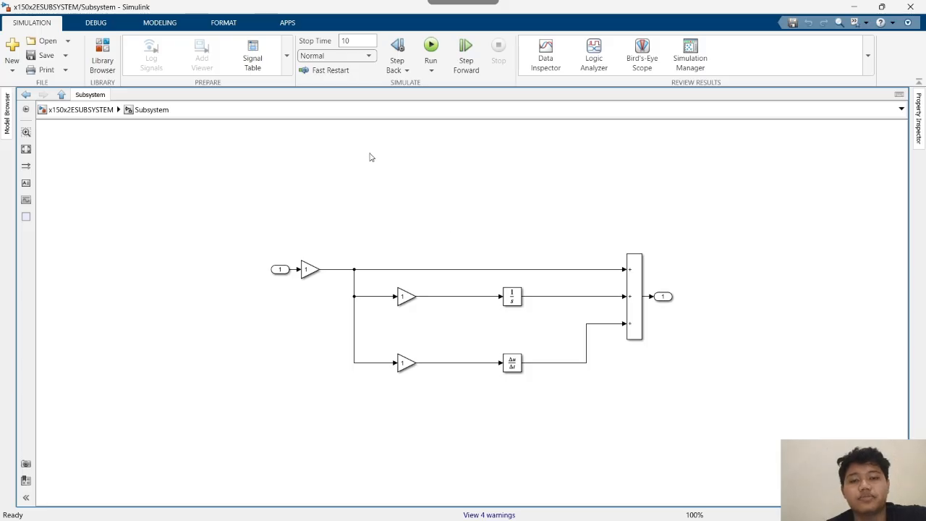
pyautogui.click(26, 96)
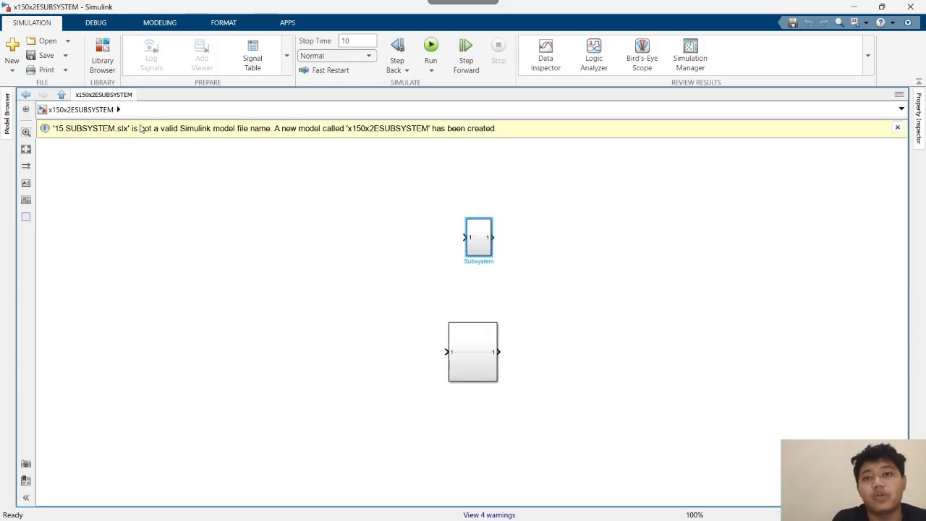
pyautogui.click(451, 354)
pyautogui.doubleClick(452, 360)
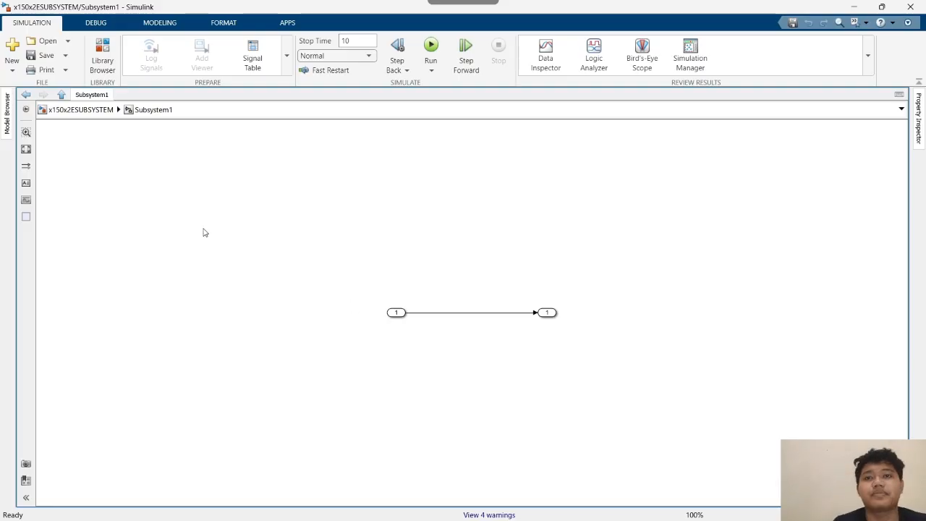
pyautogui.click(26, 95)
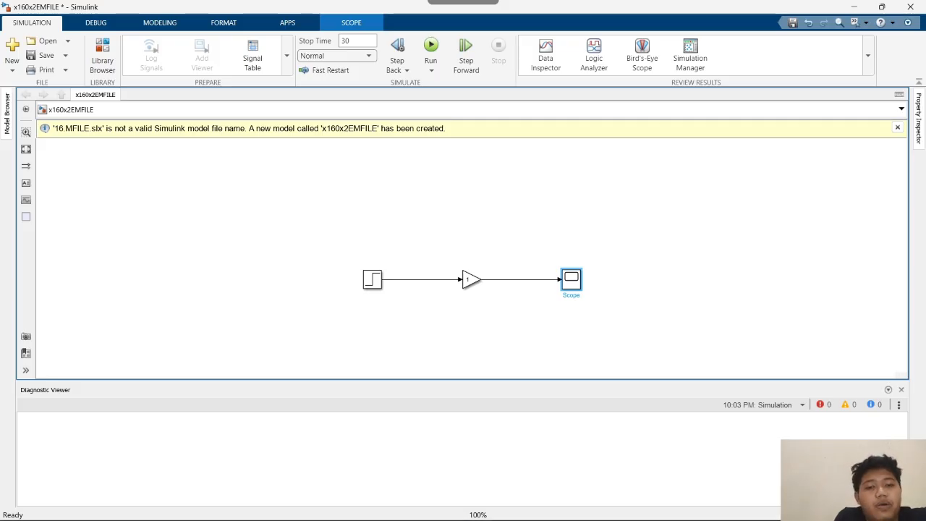
# Bring up the Scope window of the x160x2EMFILE model to view its step response.
pyautogui.moveTo(728, 515)
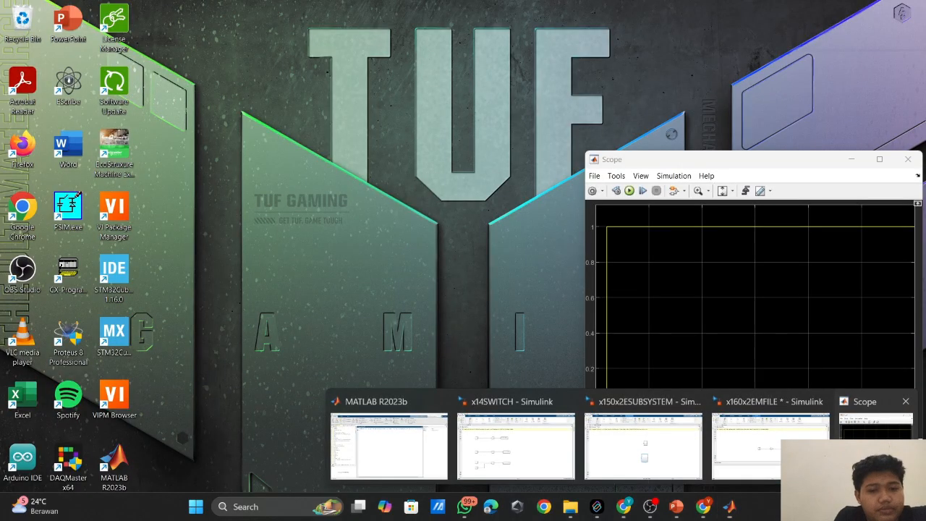
pyautogui.click(872, 449)
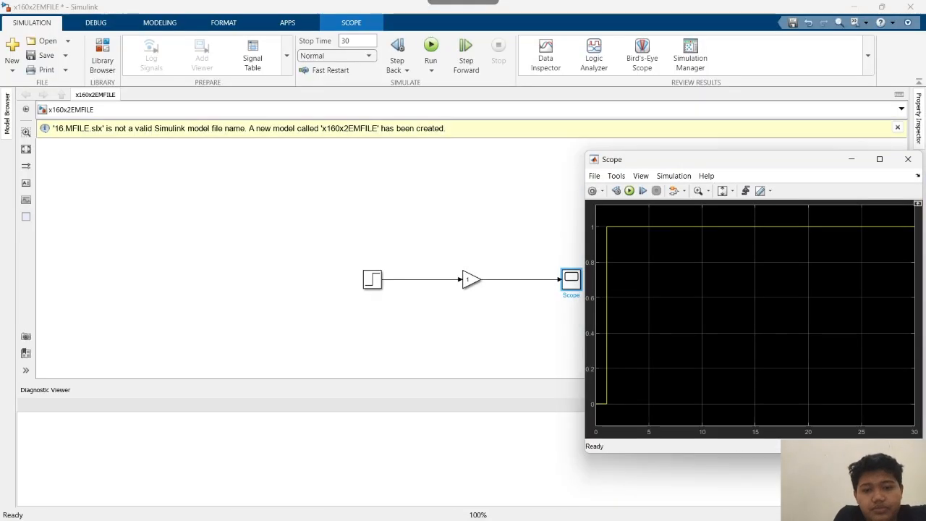